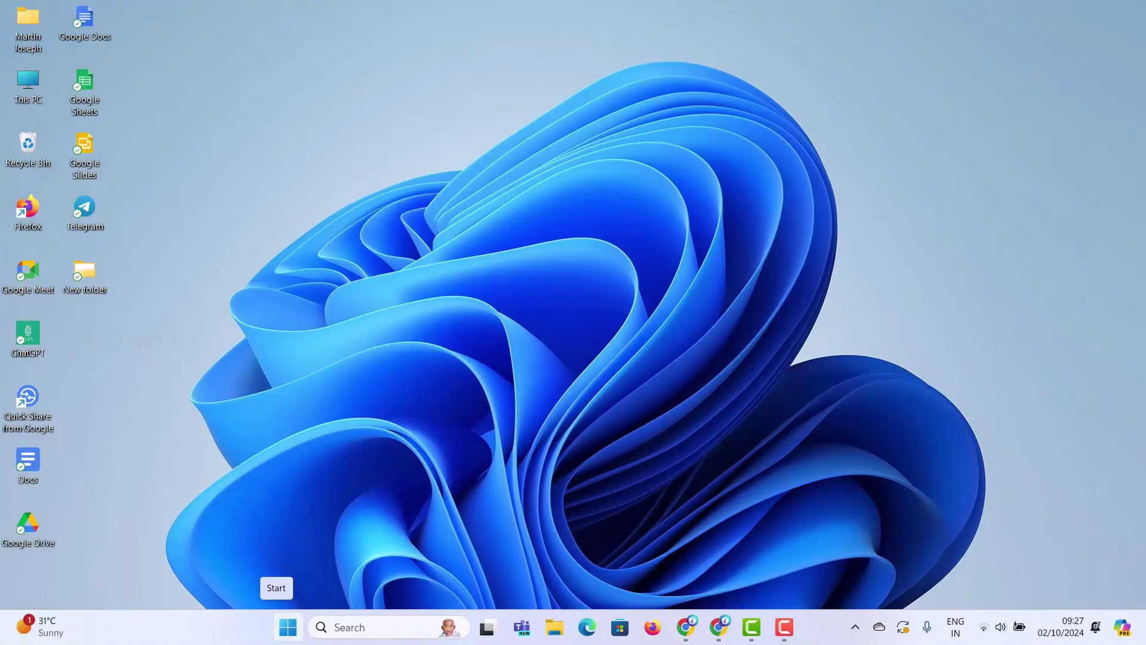
Launch Chrome from the taskbar to reach the Google homepage.
left_click(719, 627)
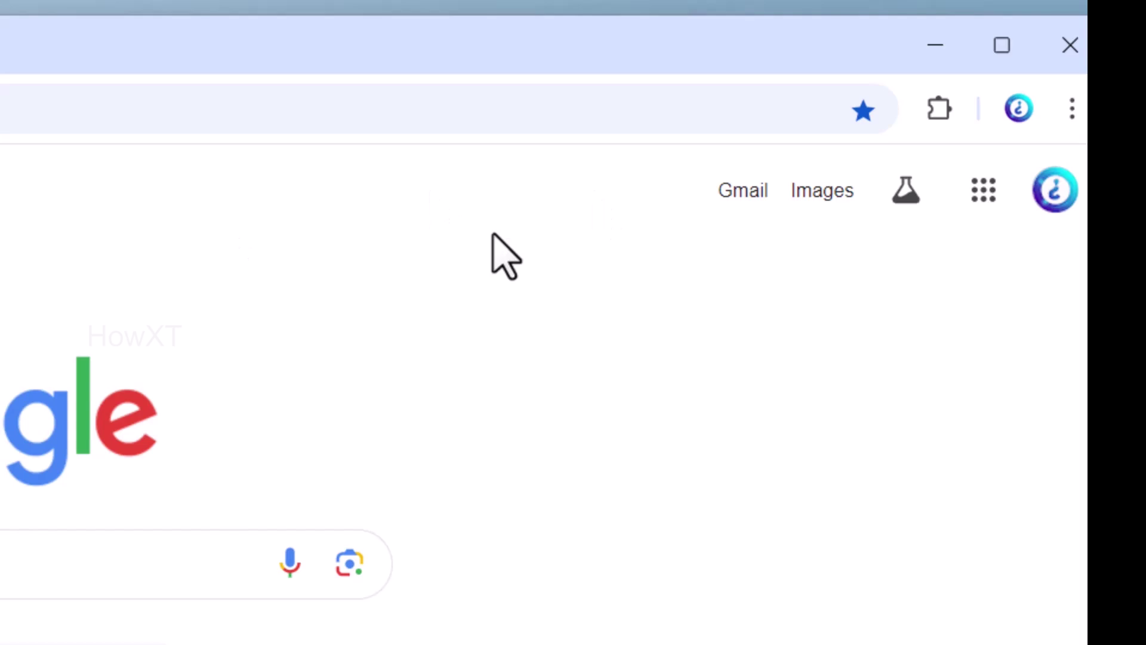
Go to Google Calendar through the Google apps menu.
left_click(982, 194)
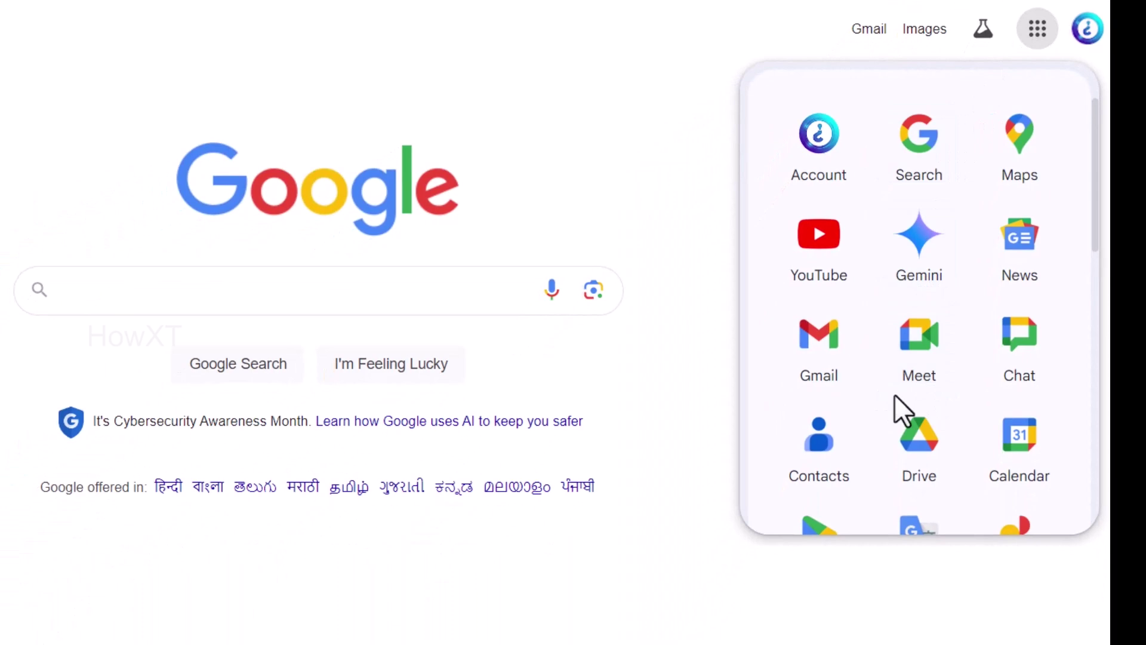
left_click(1019, 448)
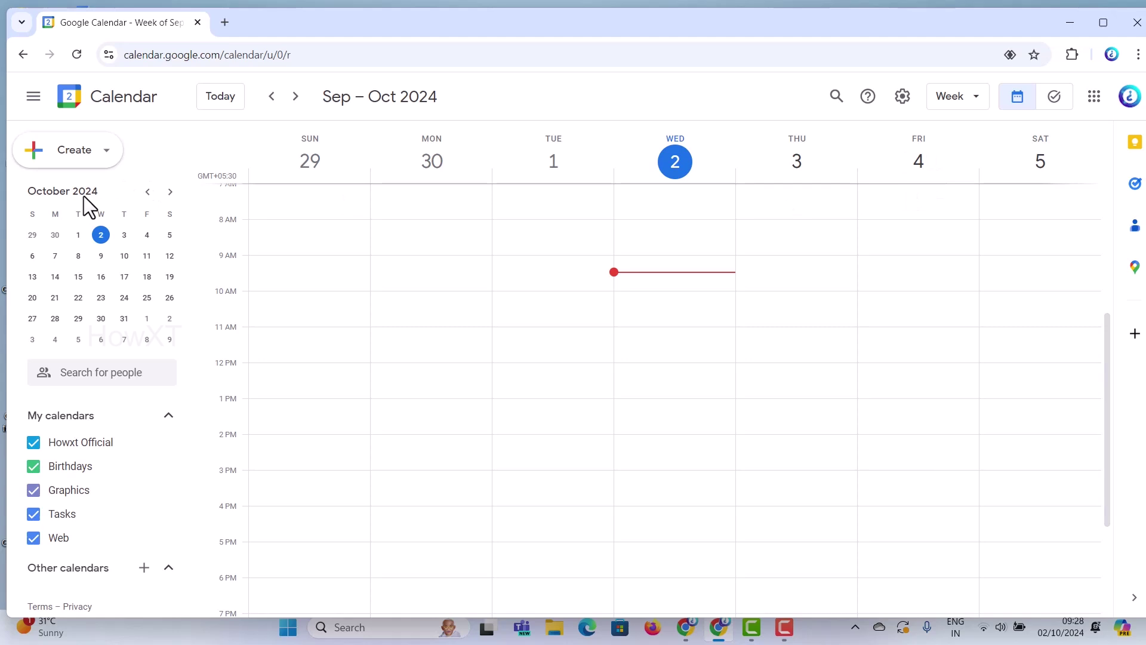
Switch the calendar to Day view for Friday, October 4, 2024.
left_click(147, 235)
left_click(153, 241)
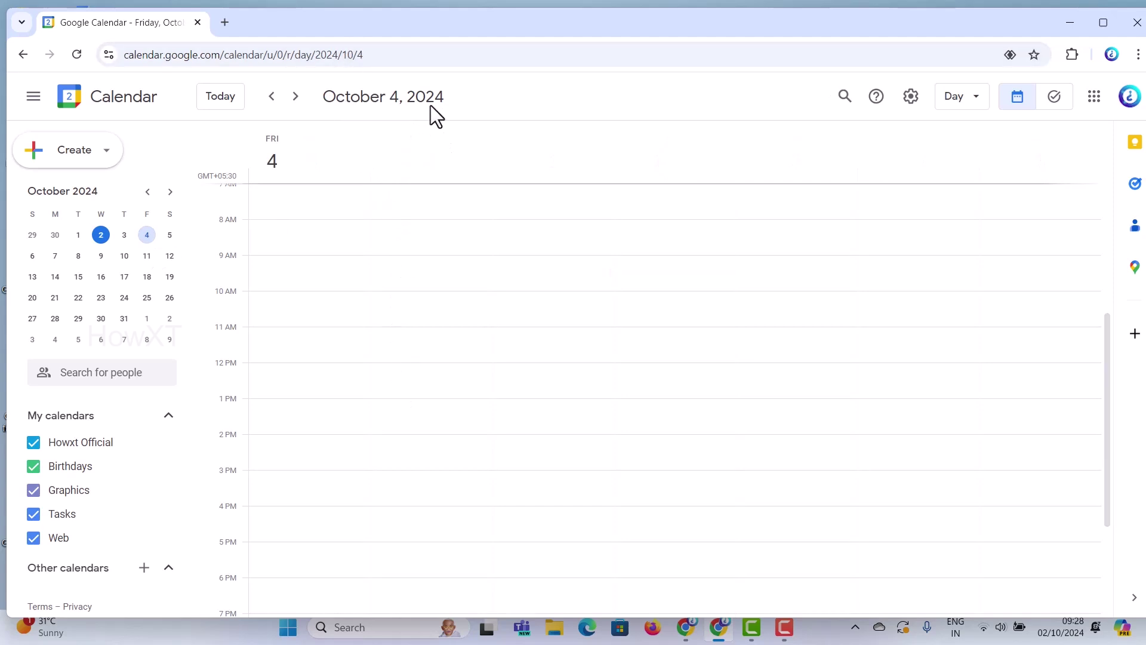
scroll(284, 320, "up", 1)
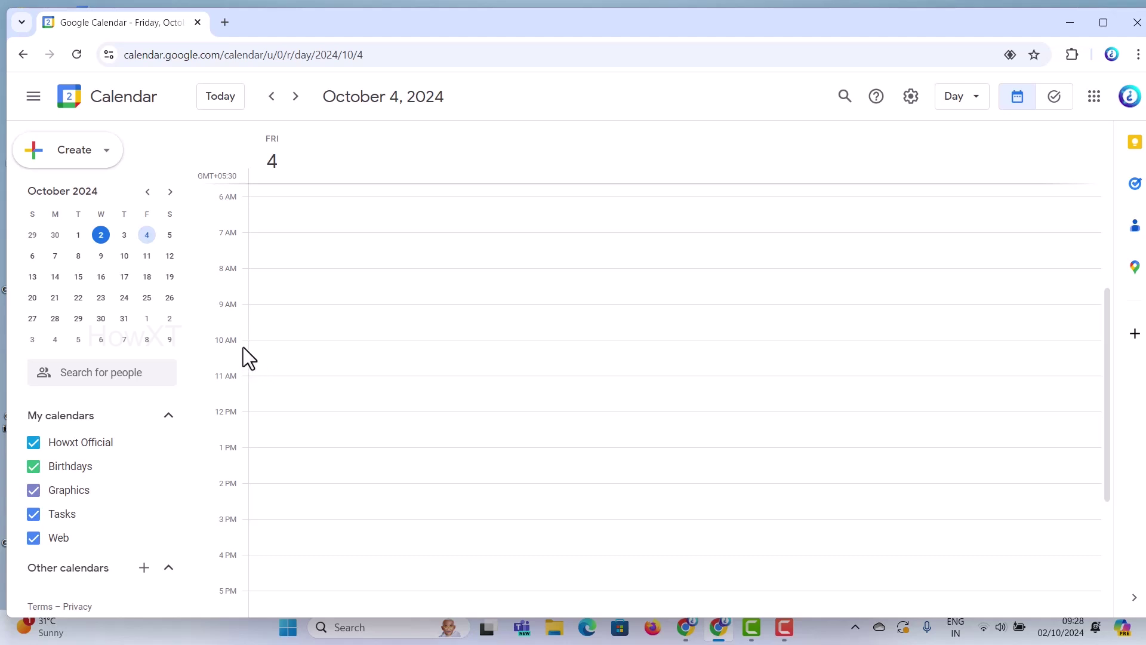
Draft a 10–11 AM event titled 'Office Meeting on Octo', keeping it a regular event.
left_click(277, 358)
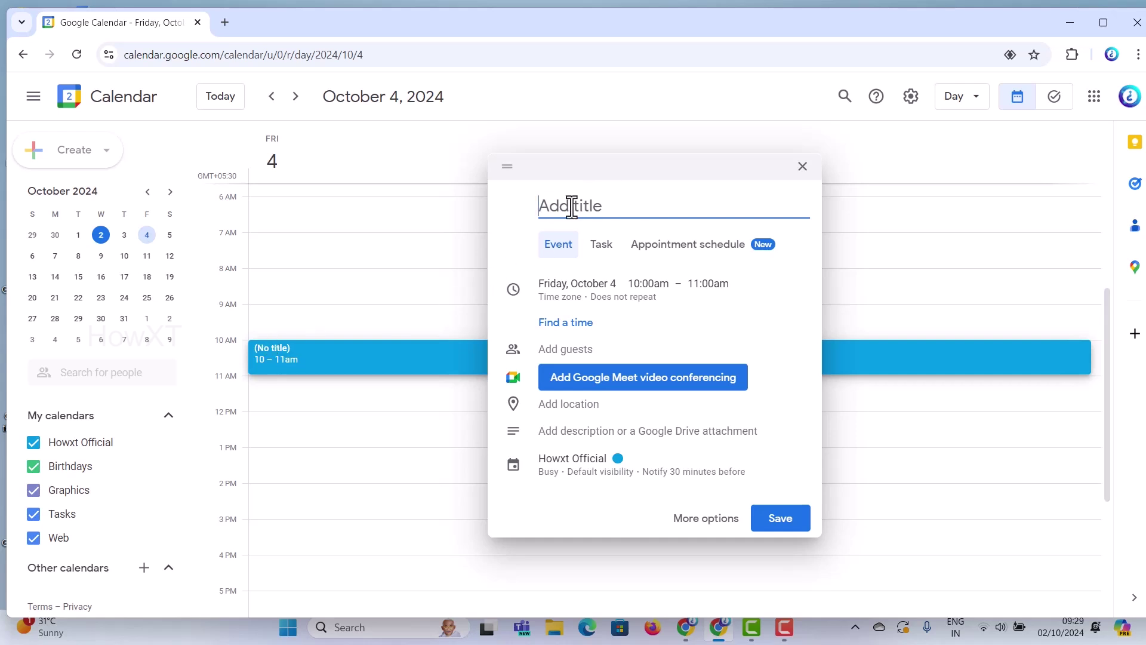
type("Office Meetin")
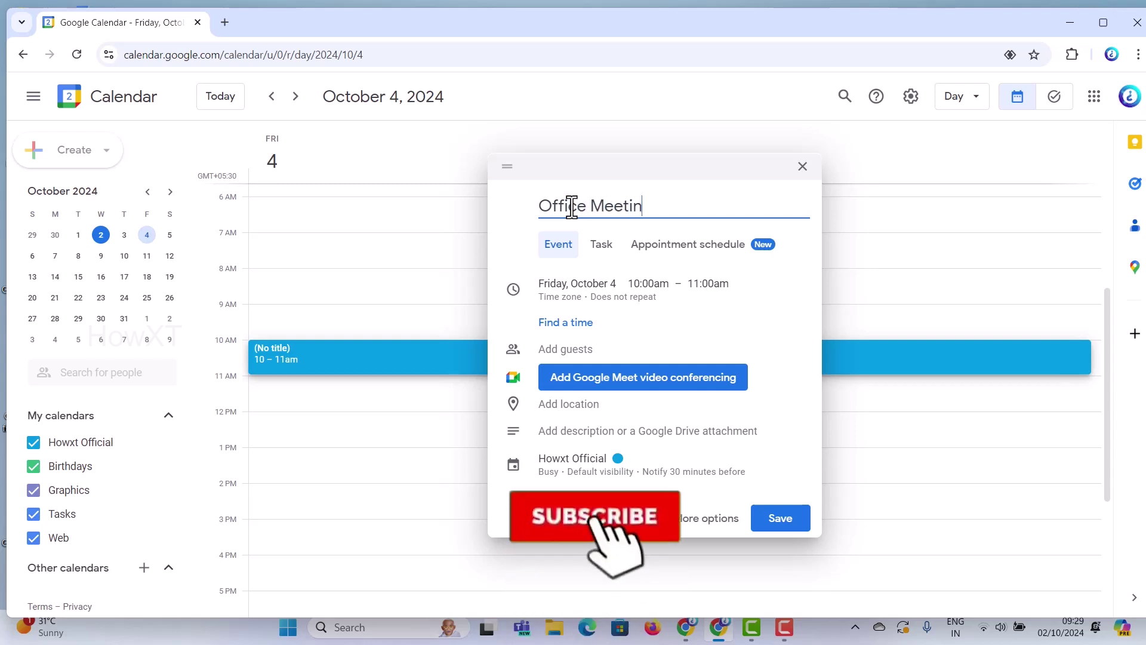
type("g on Octo")
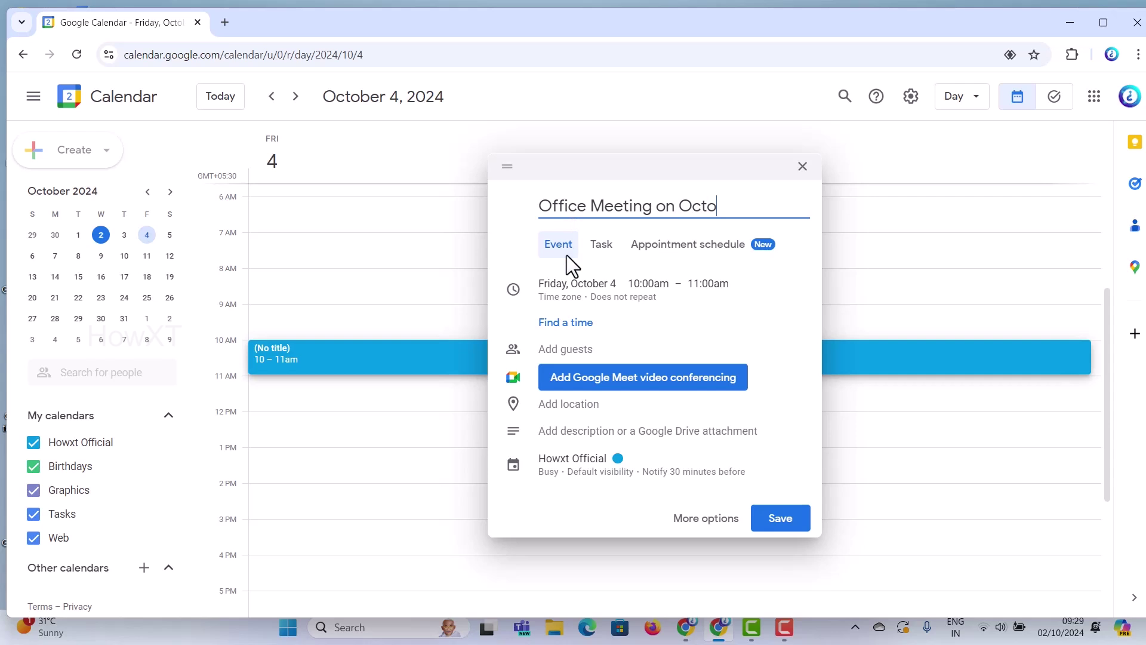
left_click(691, 246)
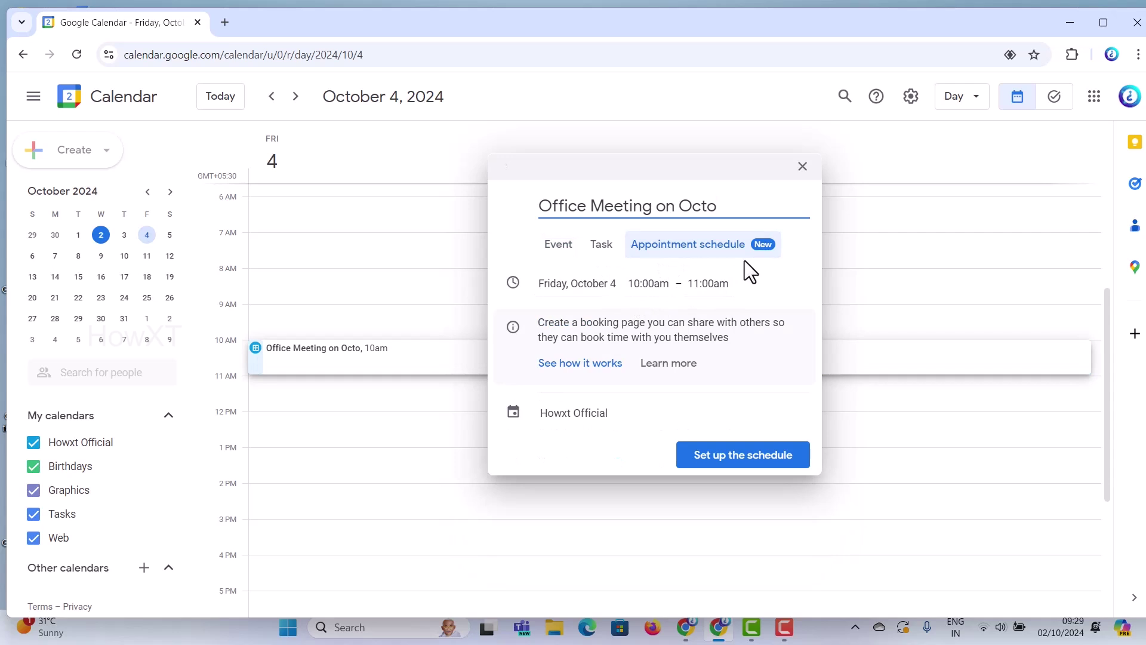
left_click(563, 250)
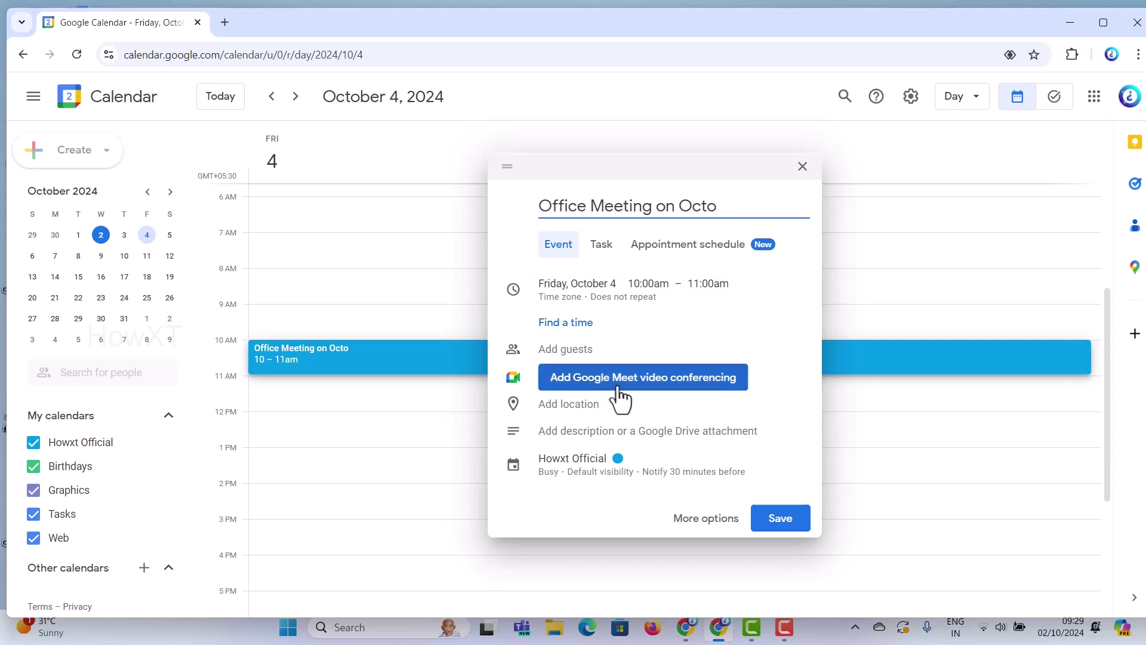
Attach Google Meet conferencing to the event and bring up its video call options.
left_click(584, 382)
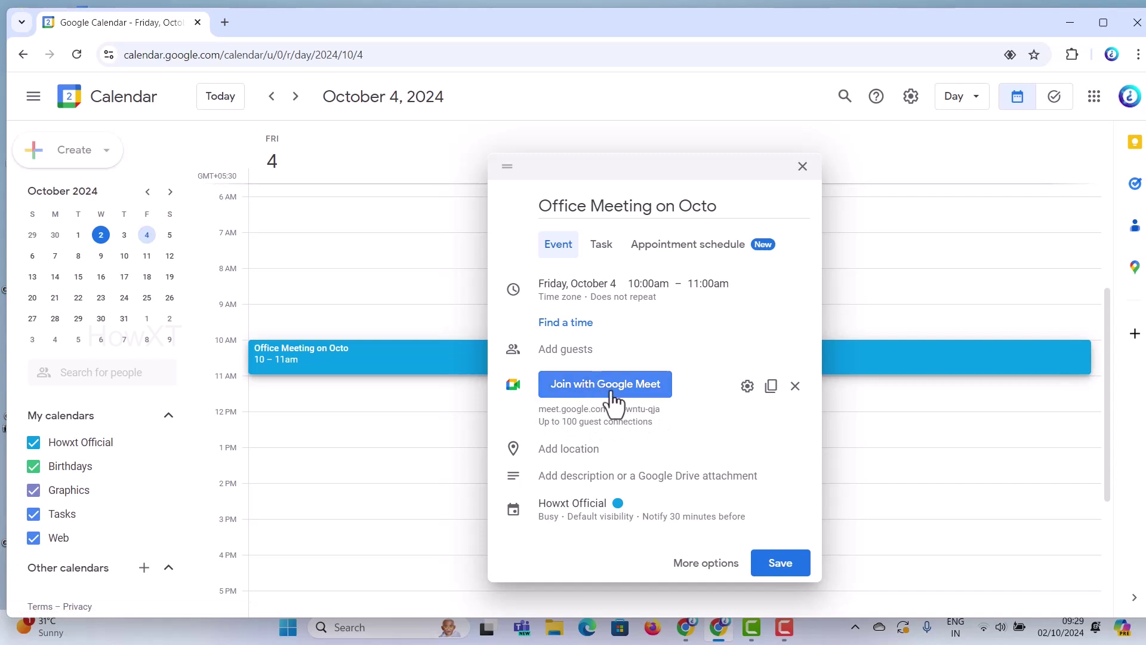
left_click(748, 387)
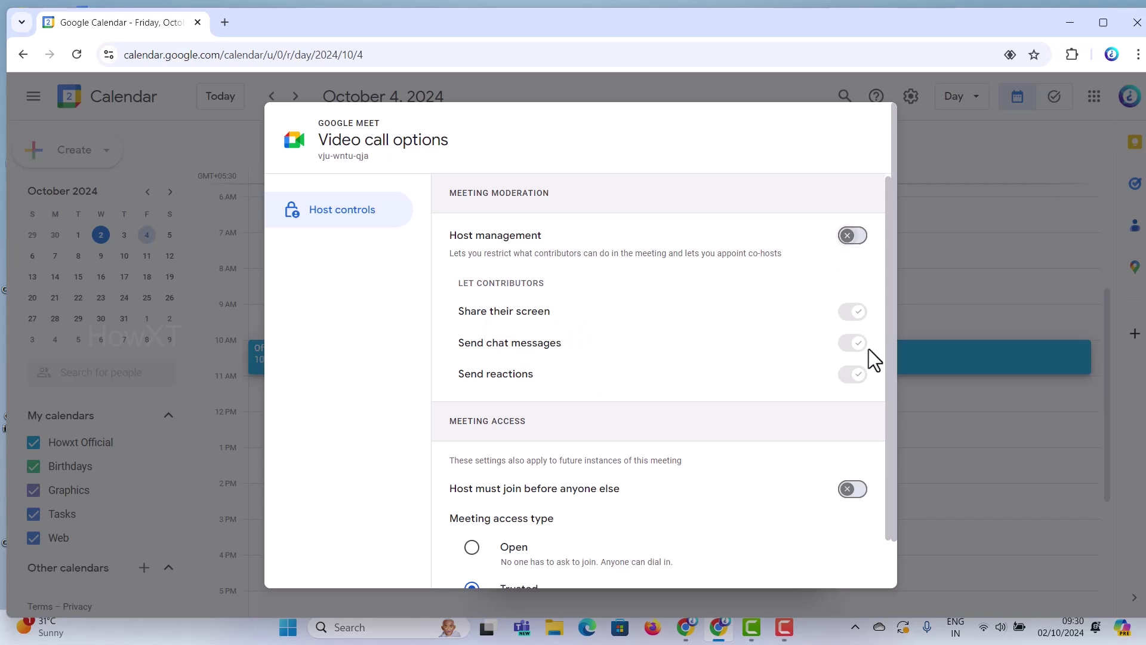
Enable host management, allow screen sharing, disable reactions, and keep meeting access Trusted.
left_click(853, 238)
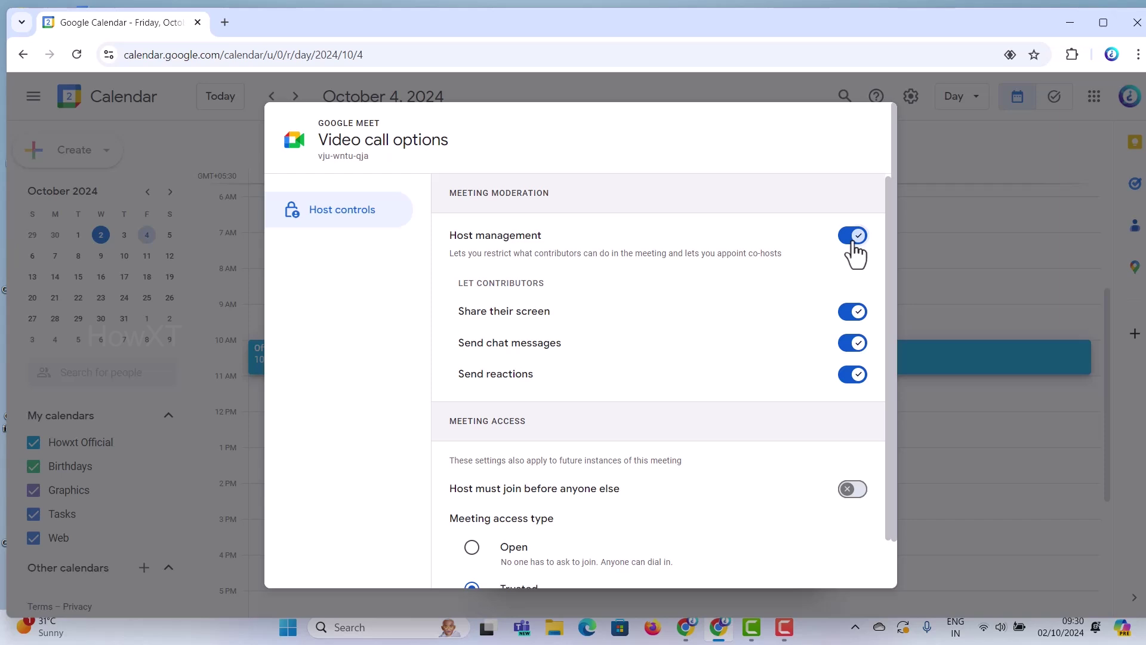
left_click(854, 312)
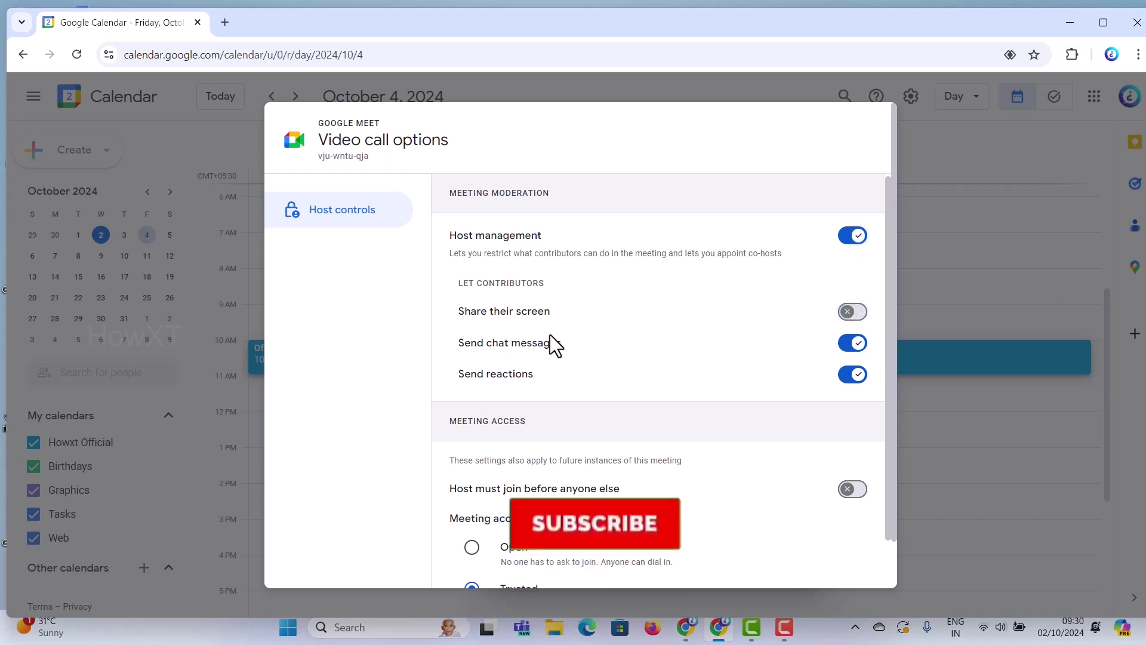
left_click(855, 374)
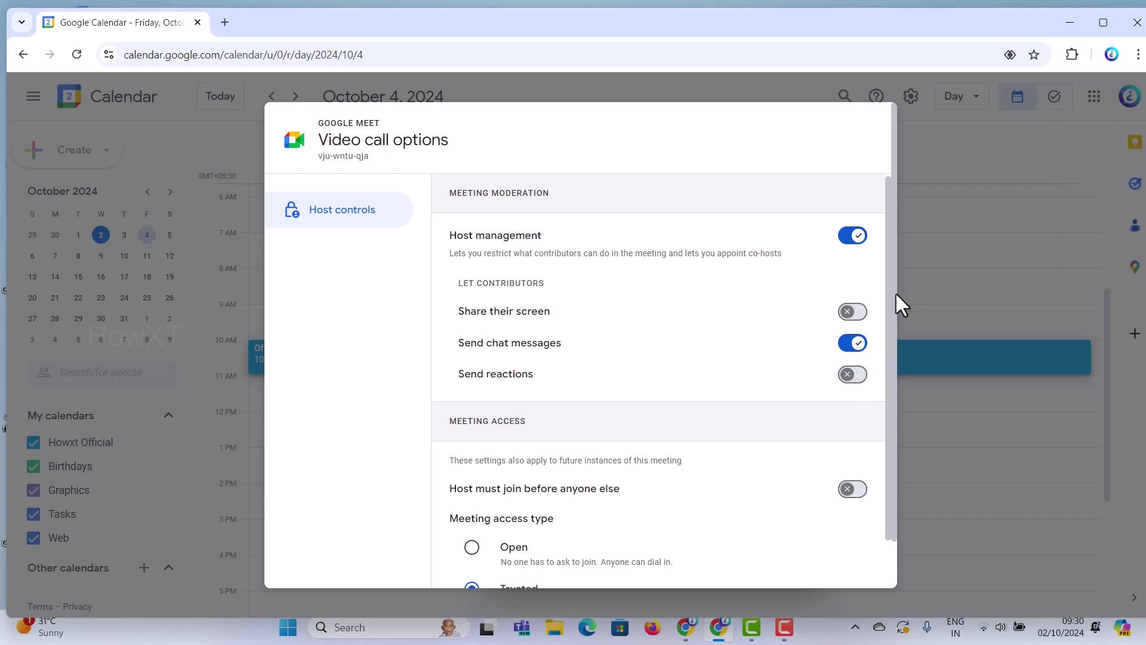
left_click(855, 313)
scroll(684, 342, "down", 1)
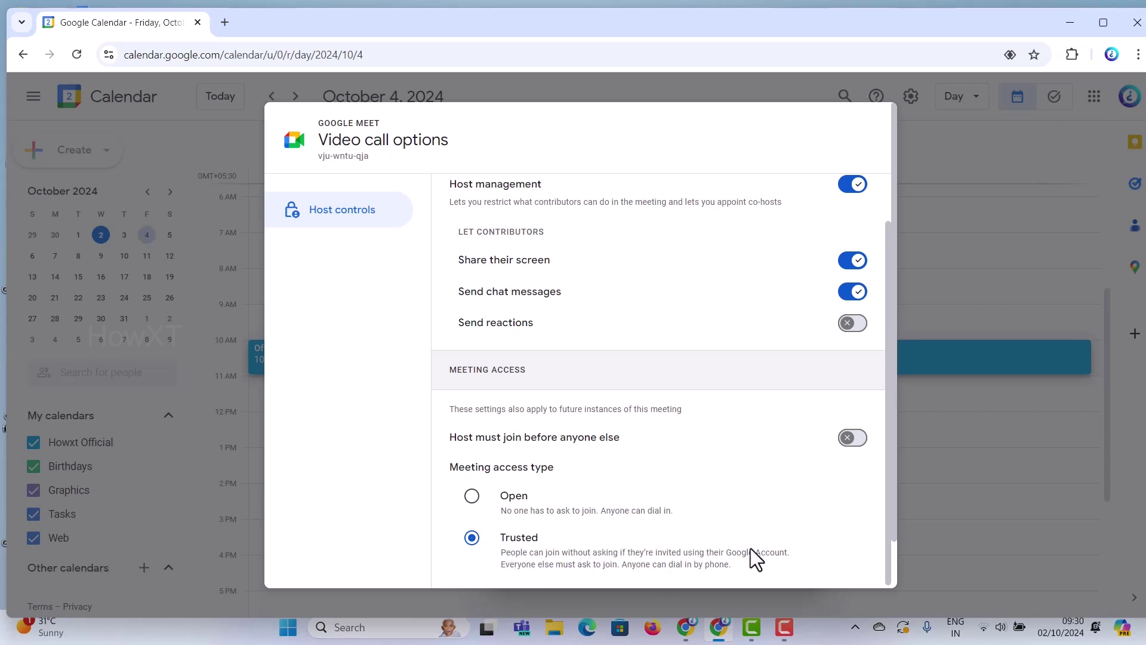
left_click(471, 499)
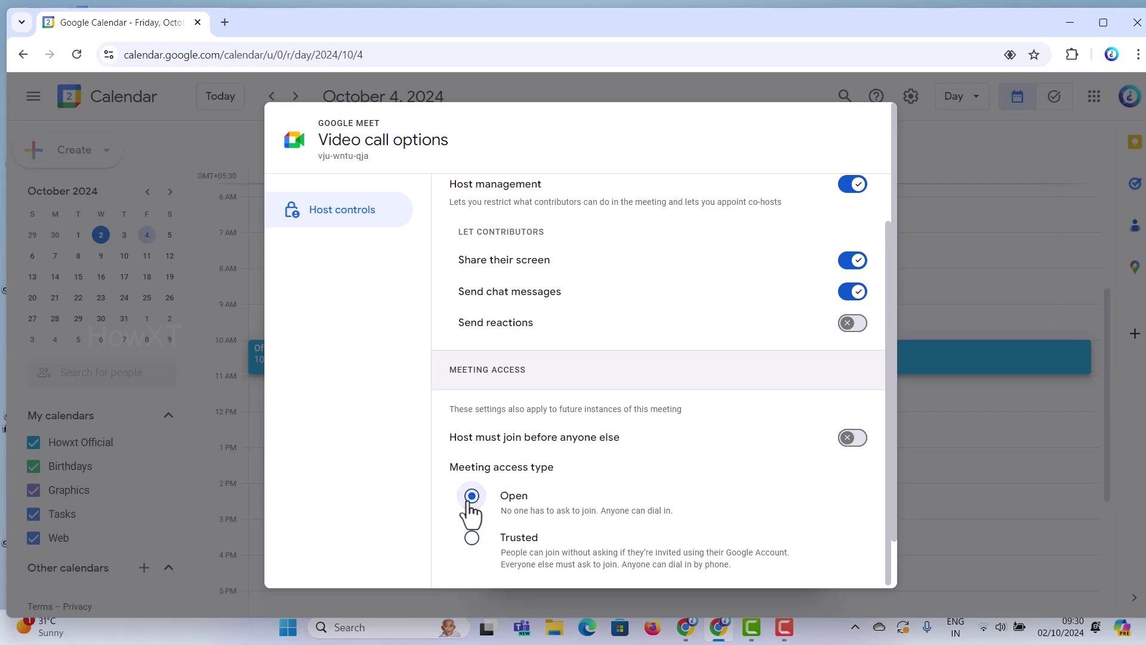
left_click(472, 538)
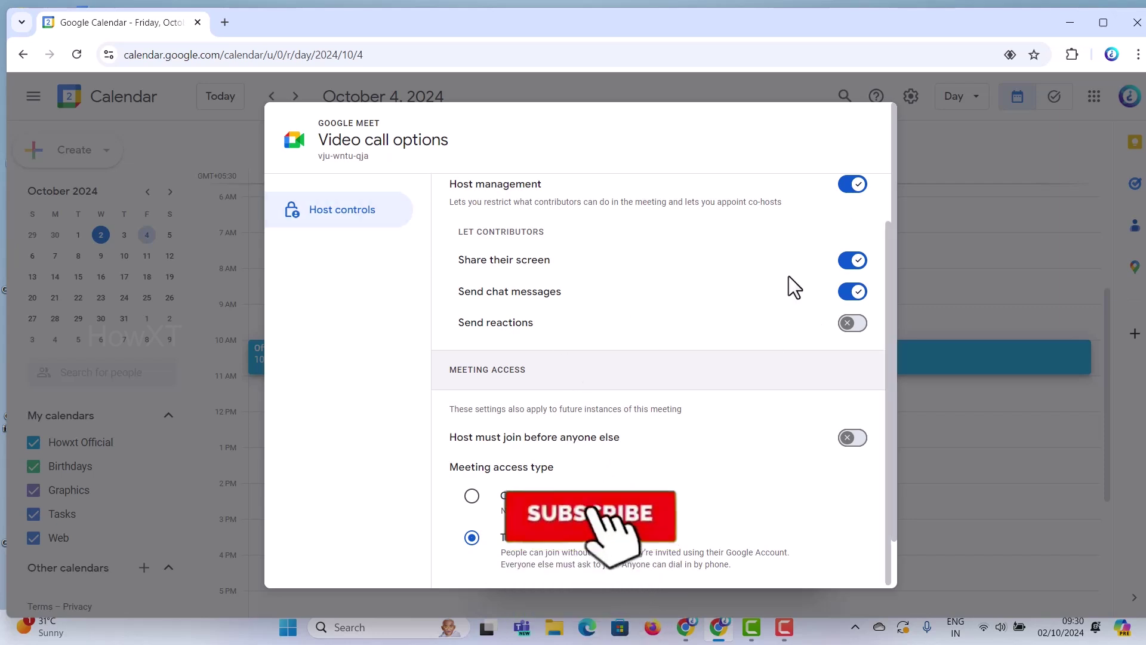
scroll(794, 274, "down", 1)
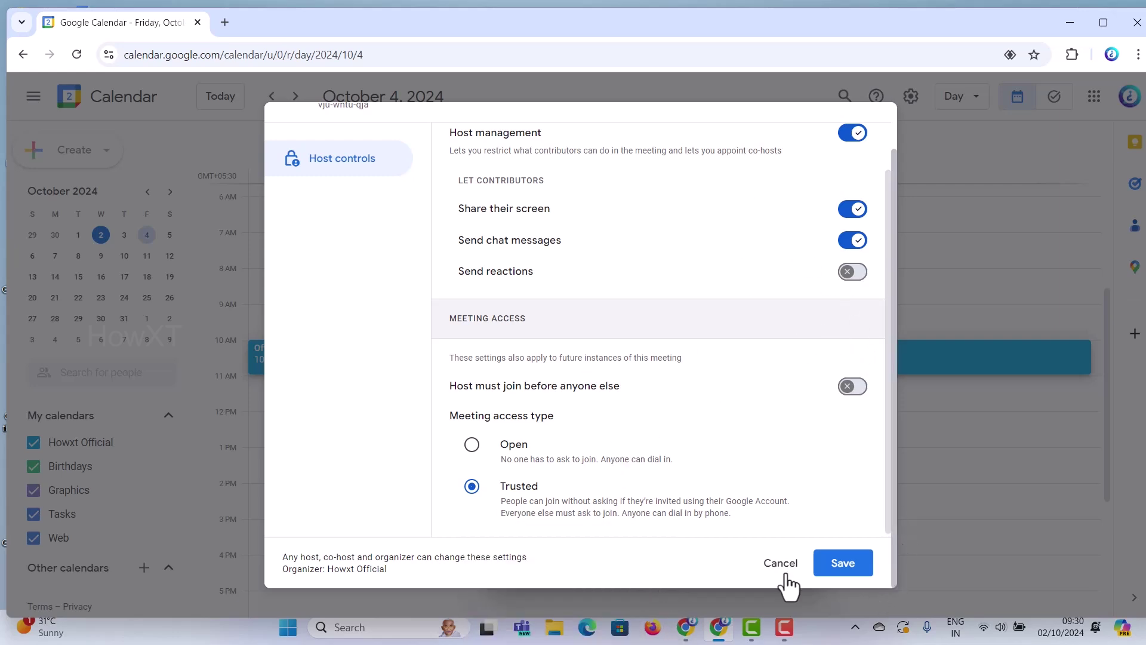
Save the host controls, add the suggested contact as a guest, and save the event.
left_click(835, 573)
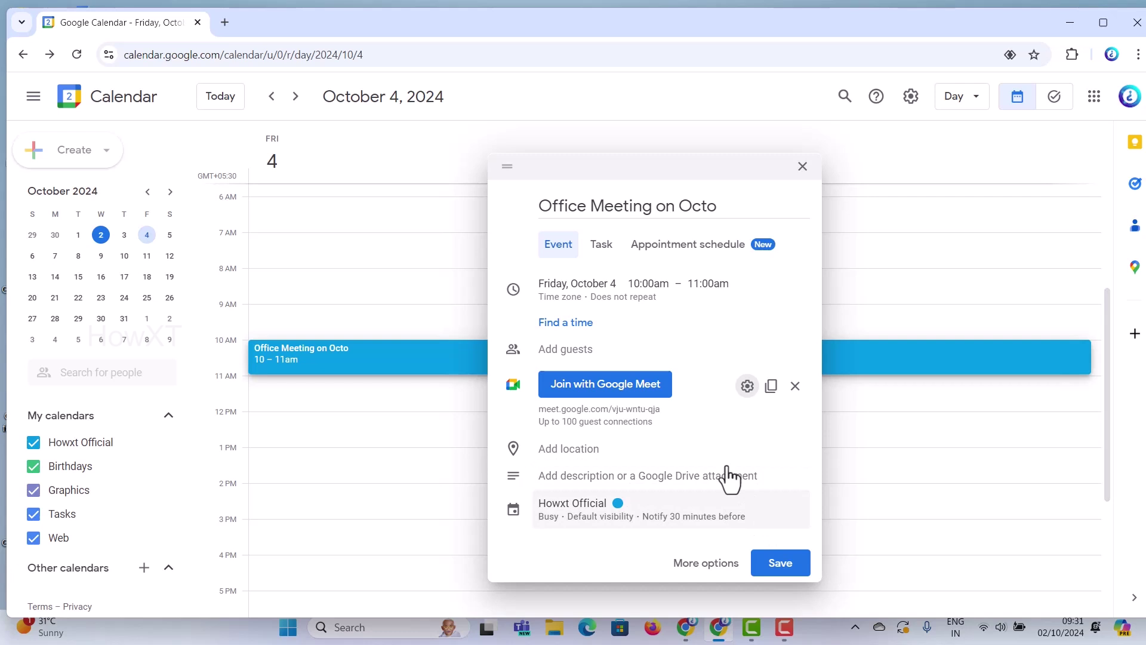
left_click(564, 352)
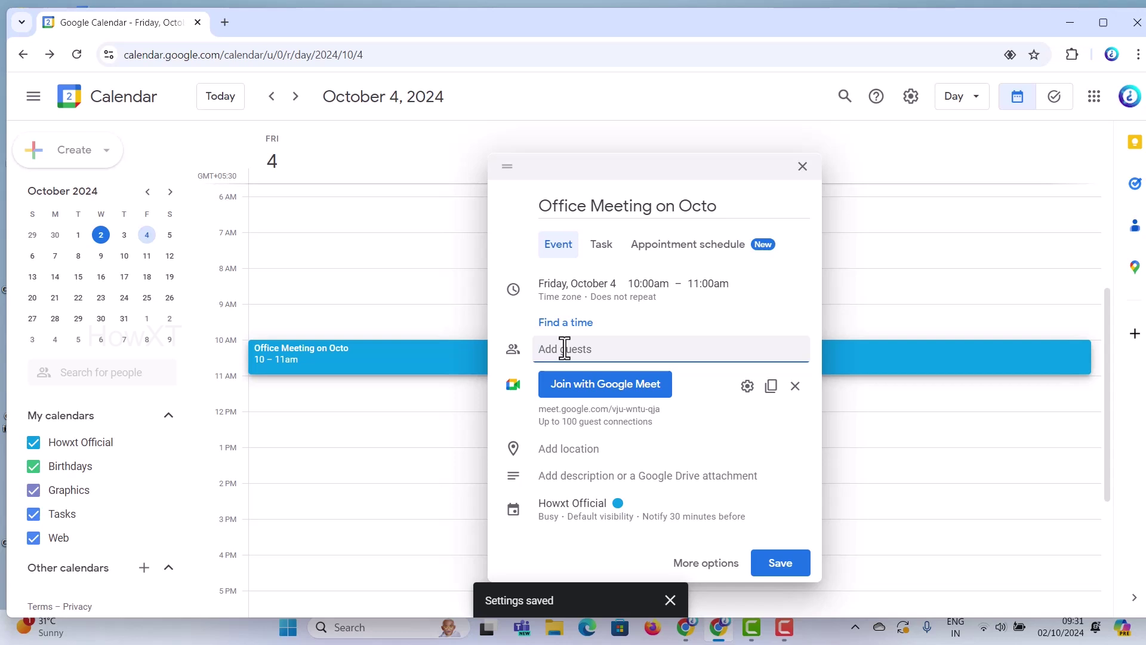
type("john")
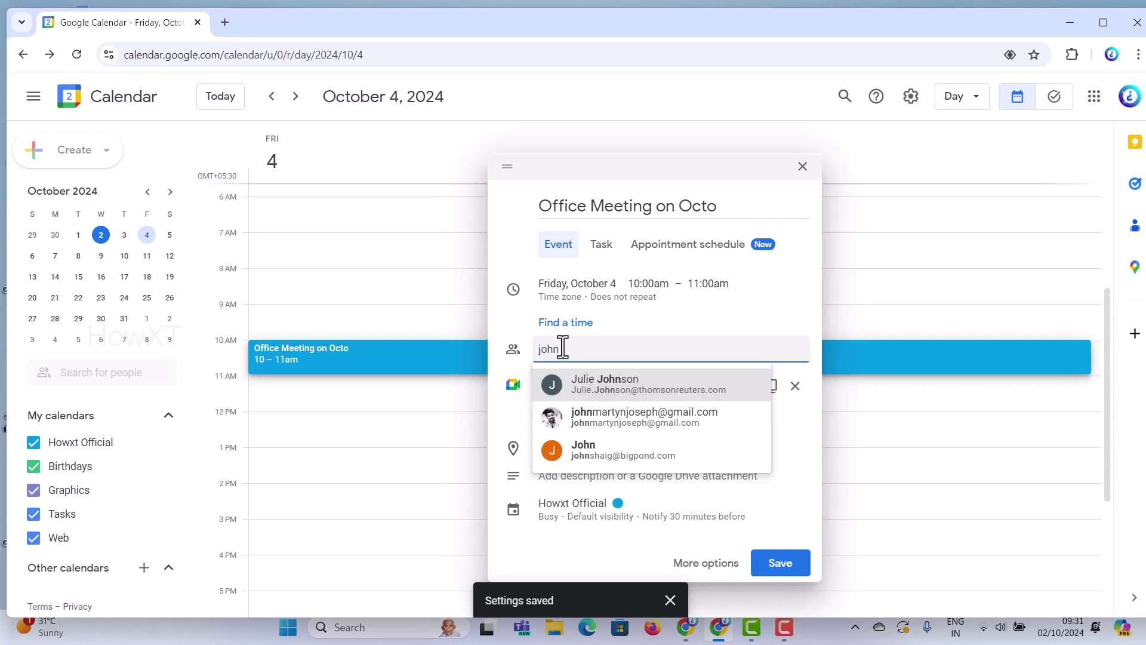
left_click(584, 416)
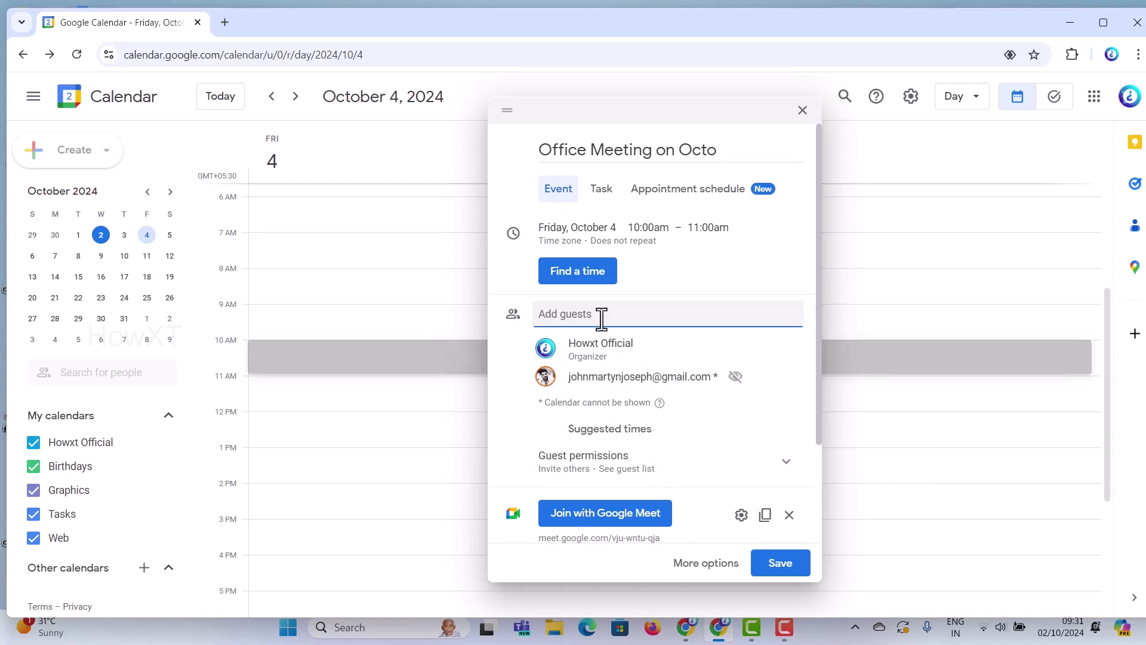
scroll(695, 467, "down", 2)
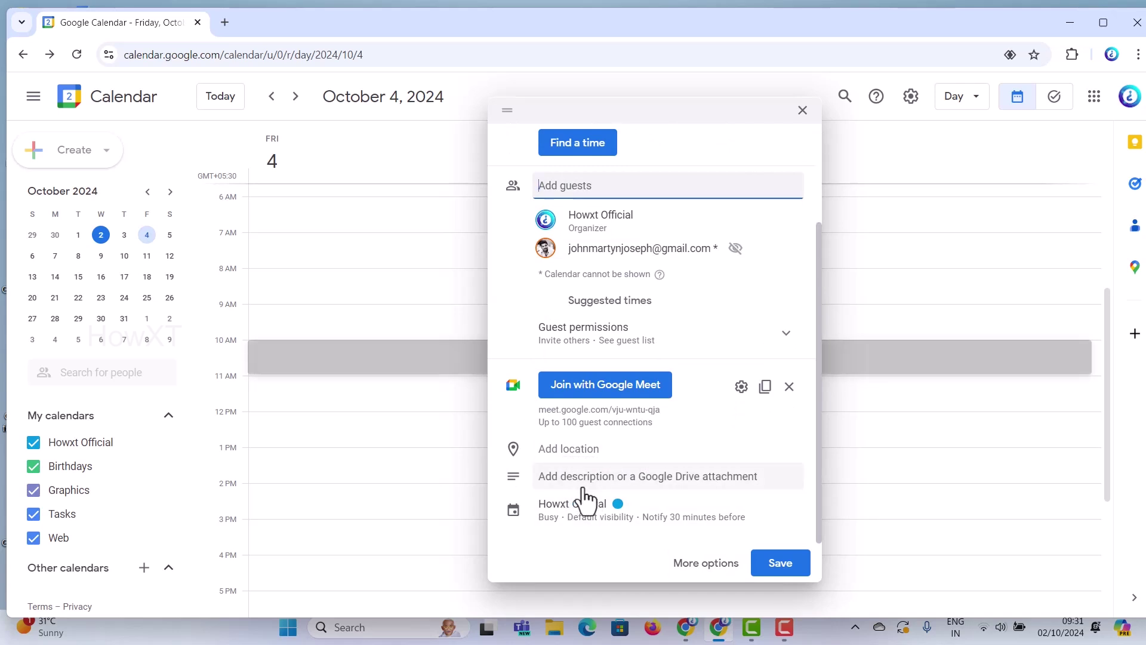
left_click(783, 564)
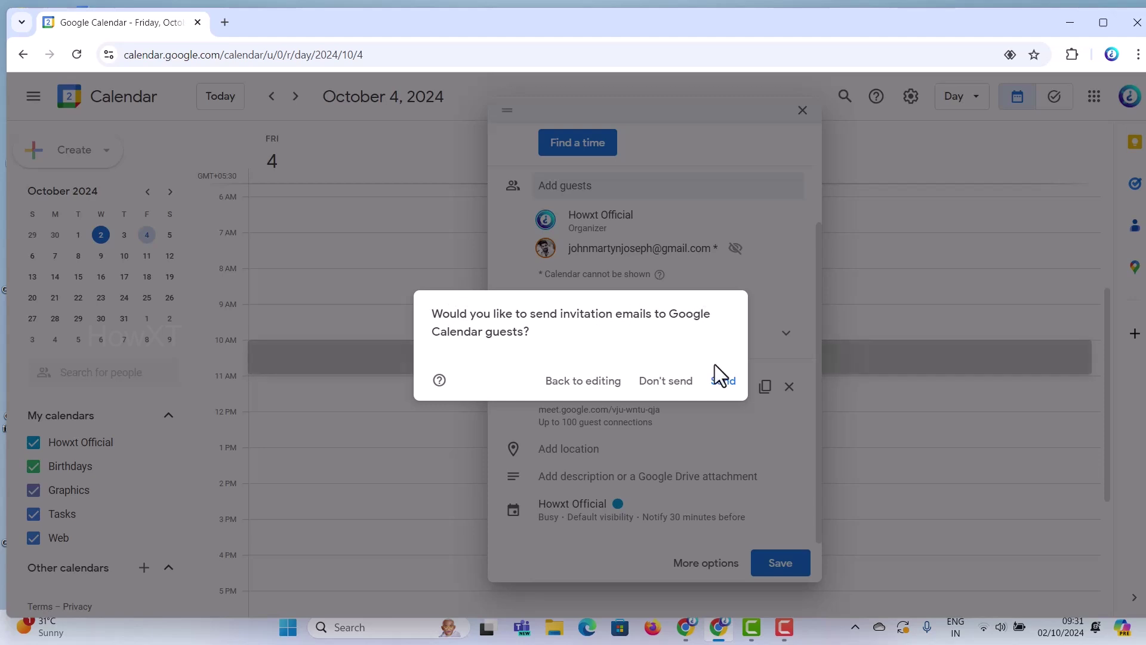
Send invitation emails to the guest, finalizing the 10–11 AM October 4 event.
left_click(725, 382)
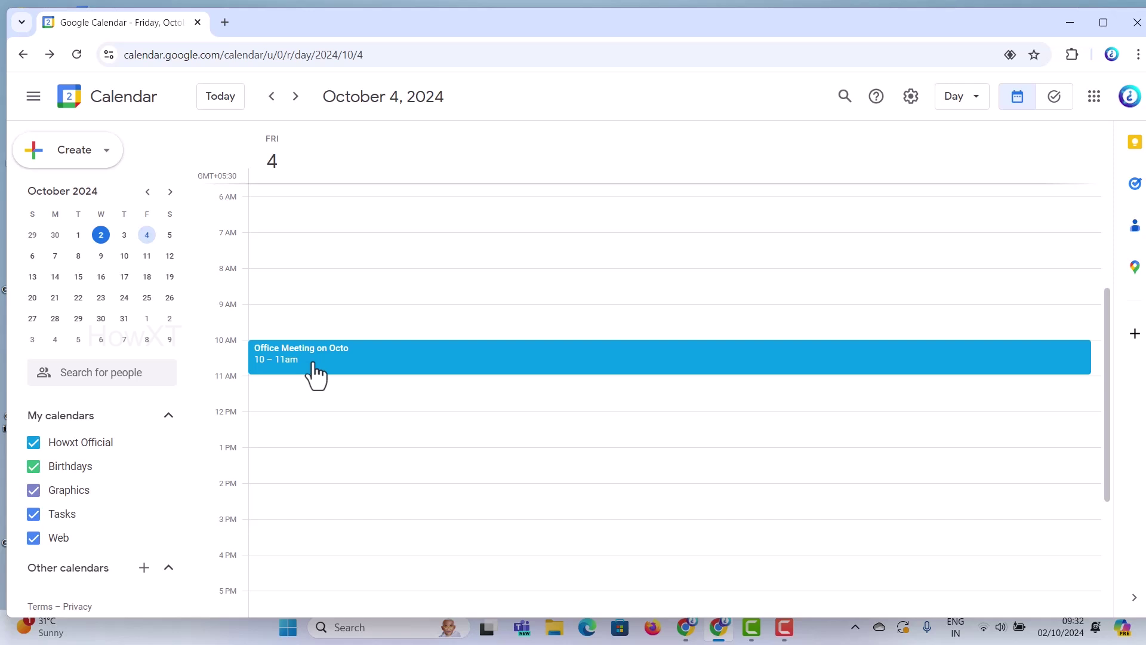
Delete 'Office Meeting on Octo', sending guests the cancellation note 'meeting cancellation'.
left_click(315, 374)
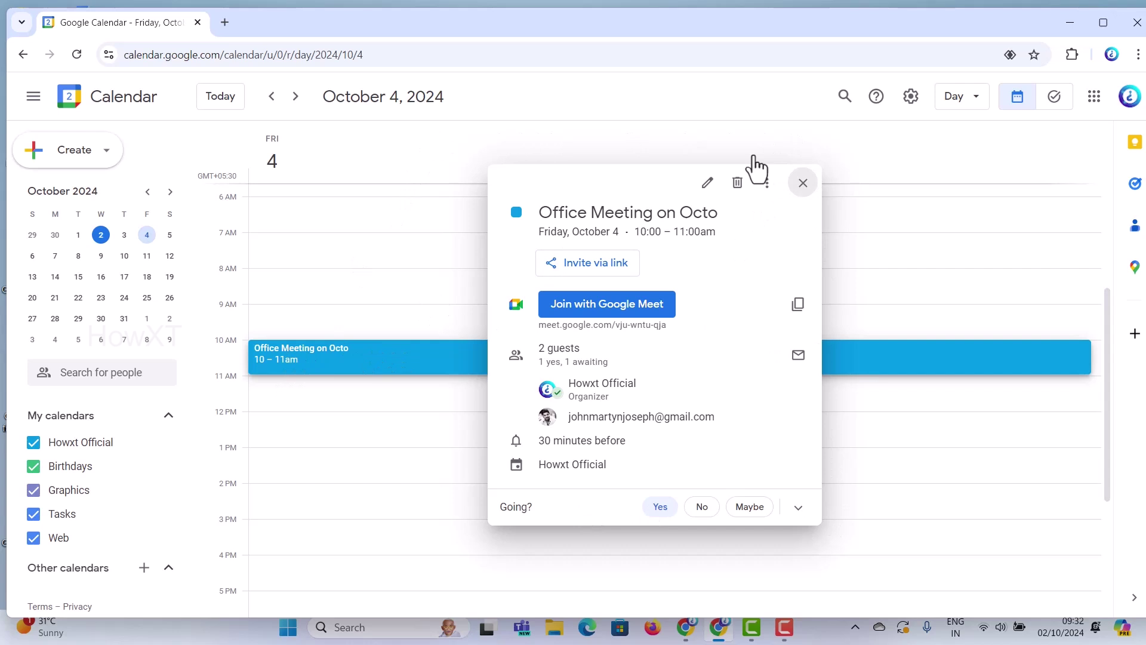
left_click(738, 191)
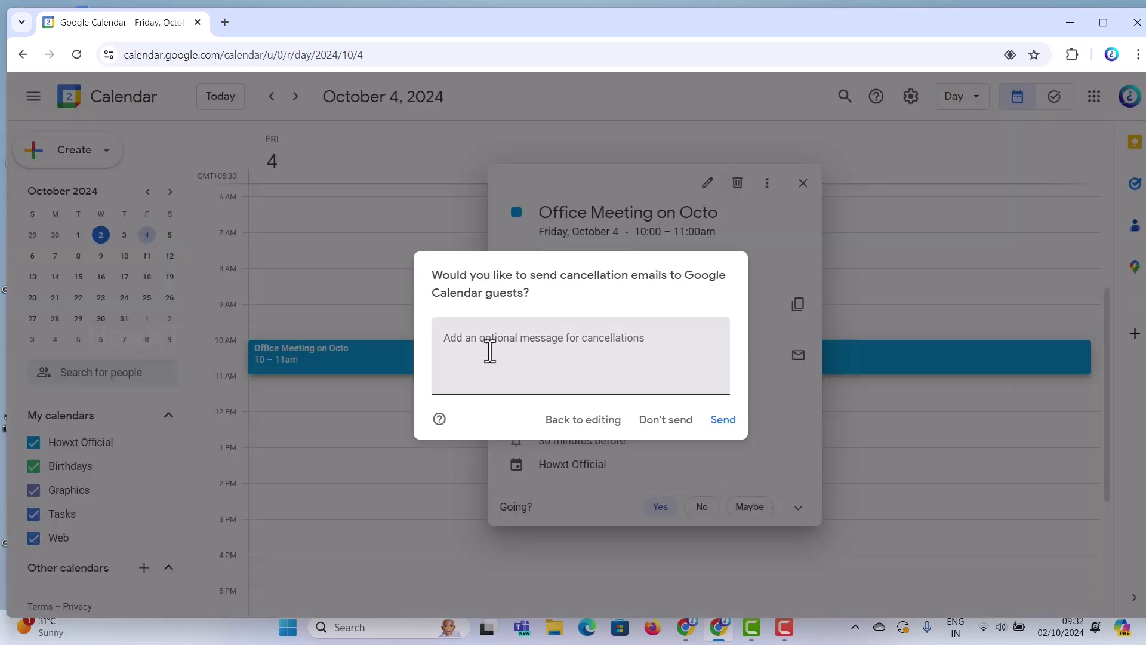
left_click(528, 337)
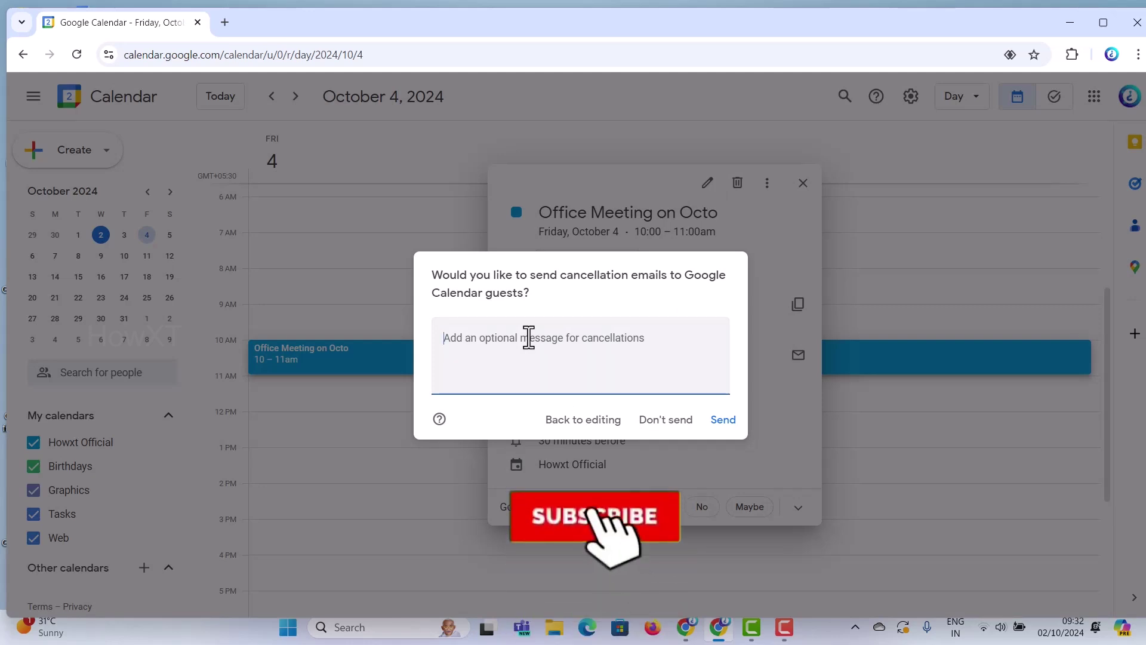
type("mee")
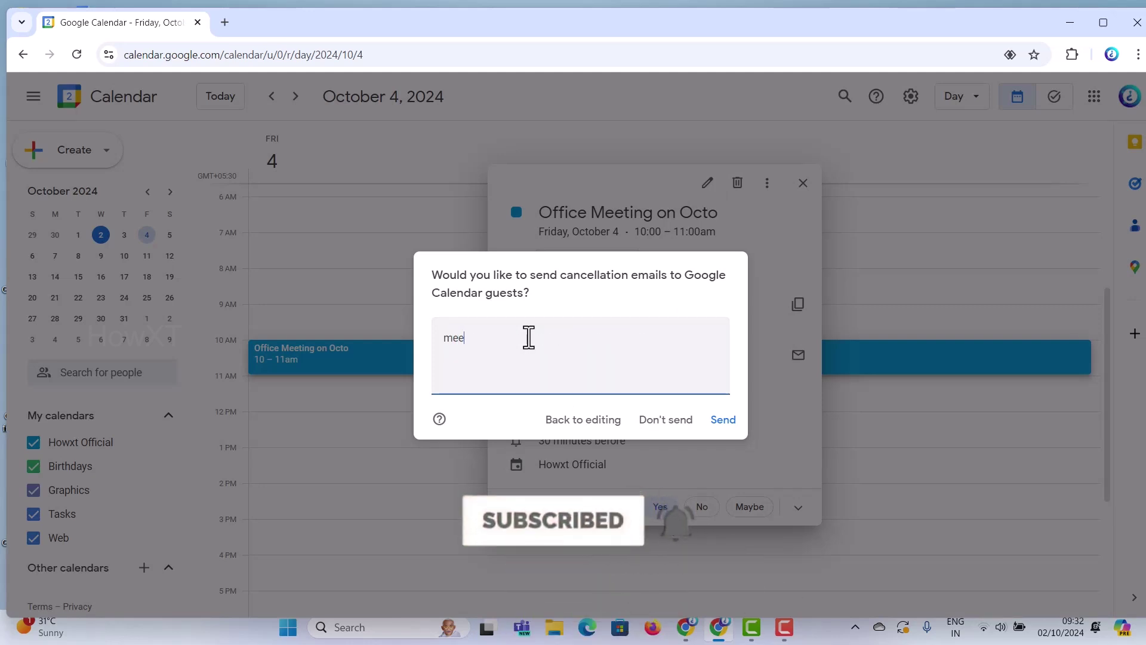
type("ting")
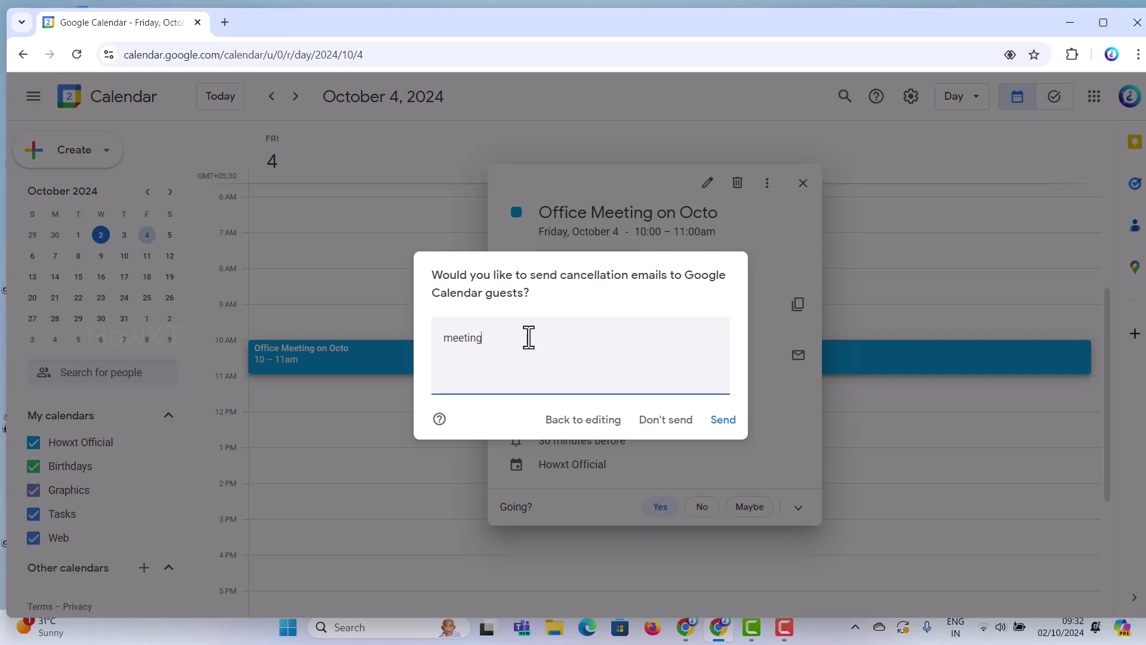
type(" ca")
key("BackSpace")
type("ancellation")
left_click(721, 419)
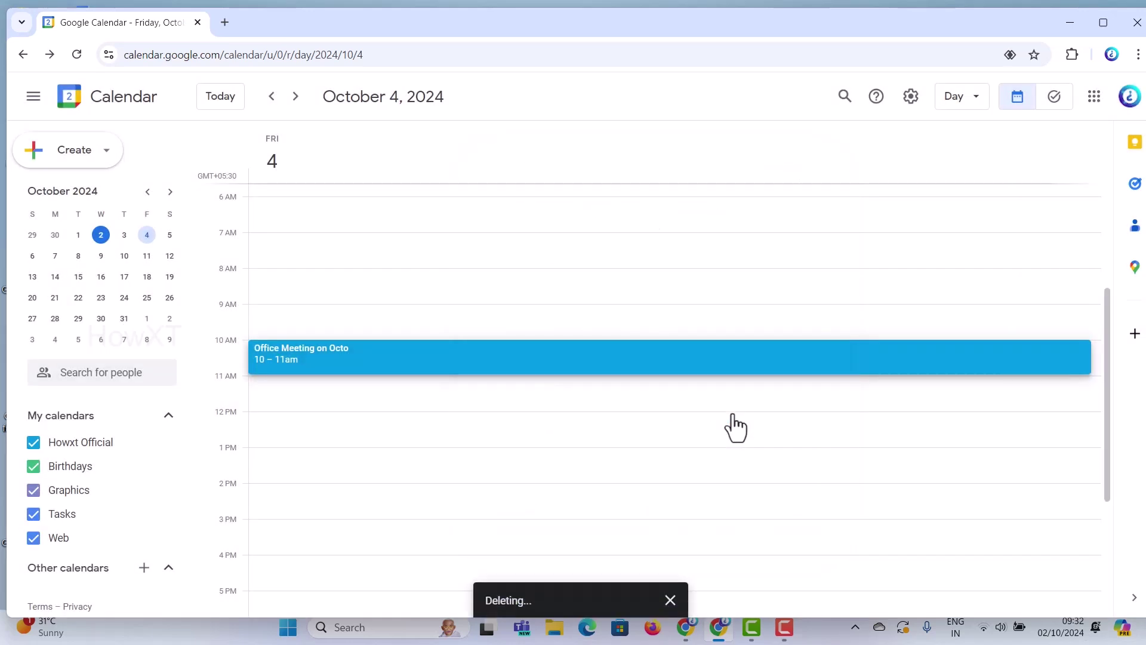